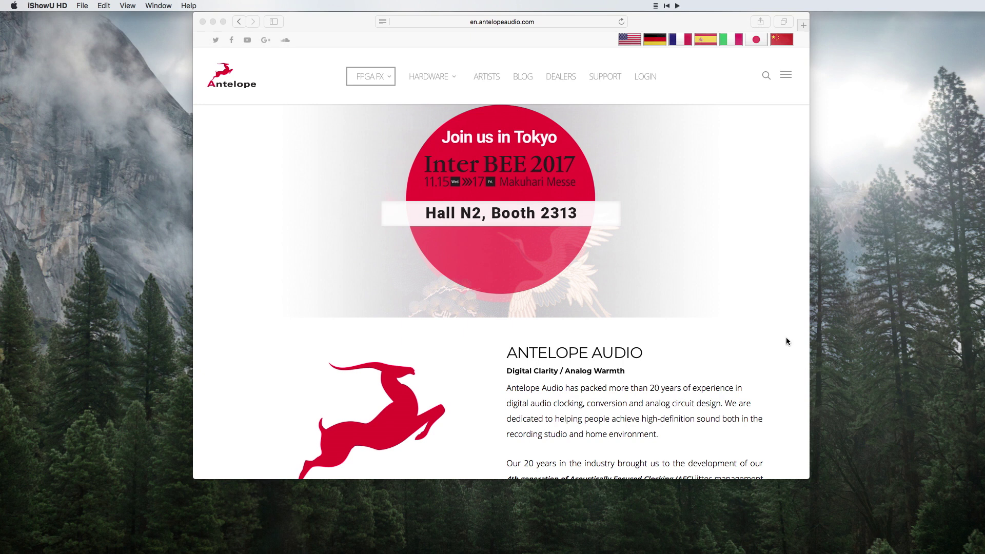
Request a new Antelope Audio account by entering and confirming an e-mail address.
click(647, 77)
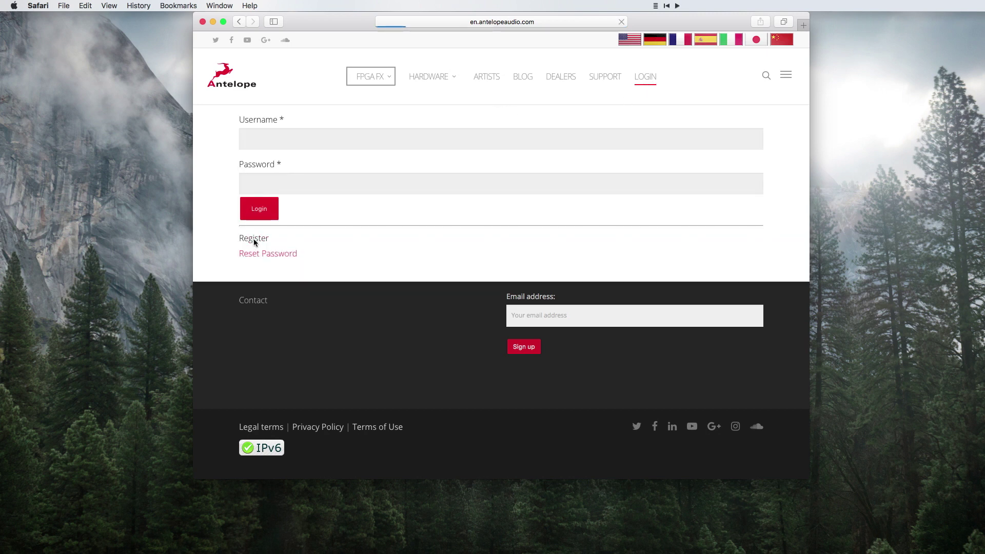
click(253, 238)
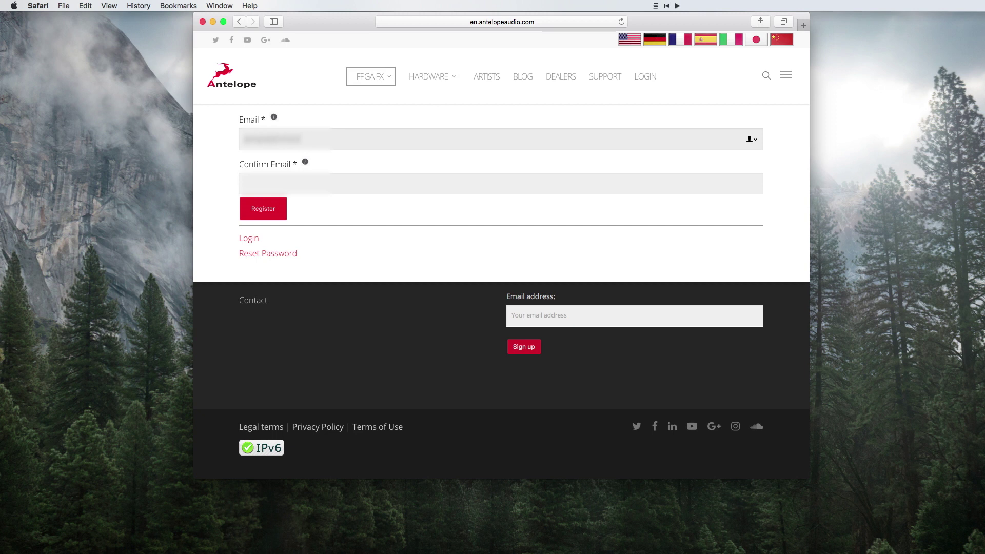
click(501, 183)
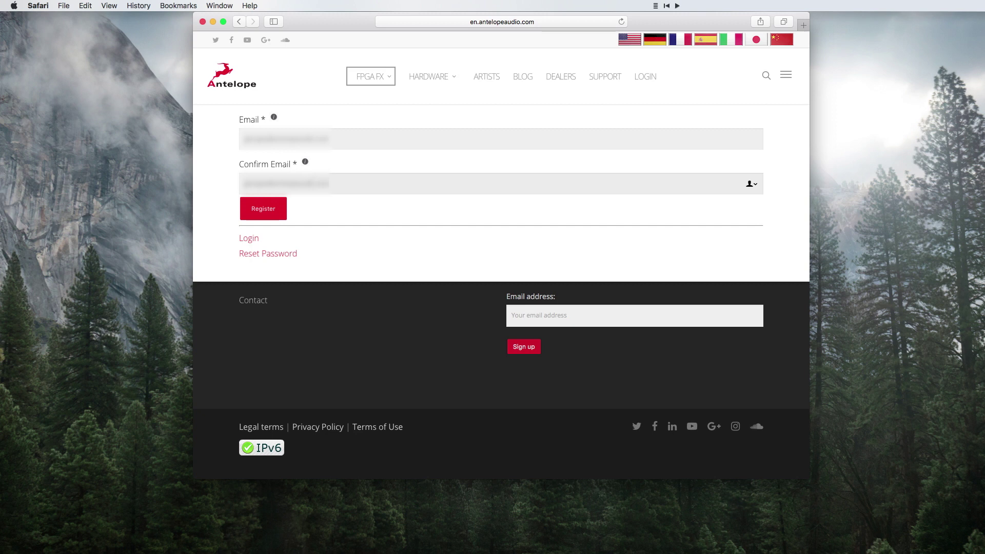
click(261, 219)
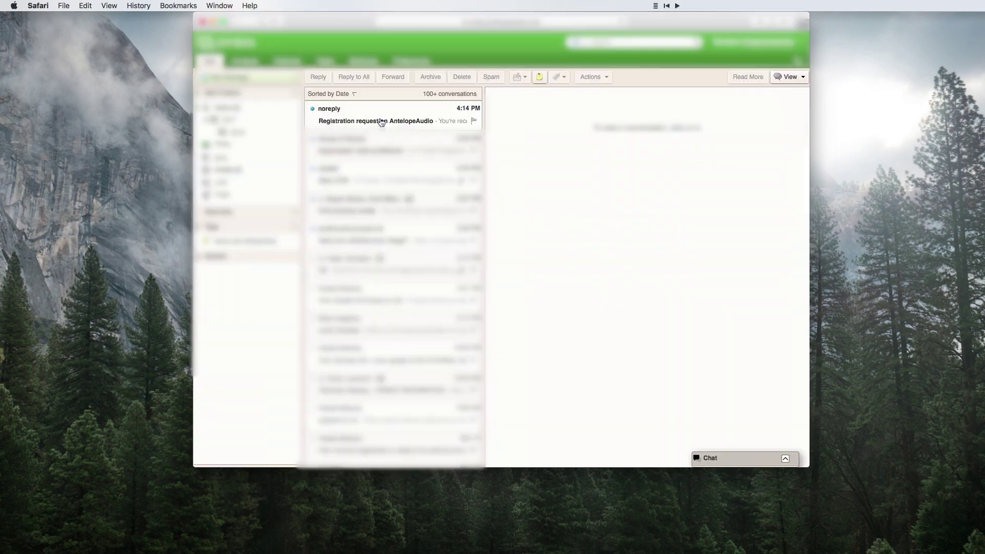
Open the noreply 'Registration request on AntelopeAudio' e-mail and follow its registration link.
click(380, 122)
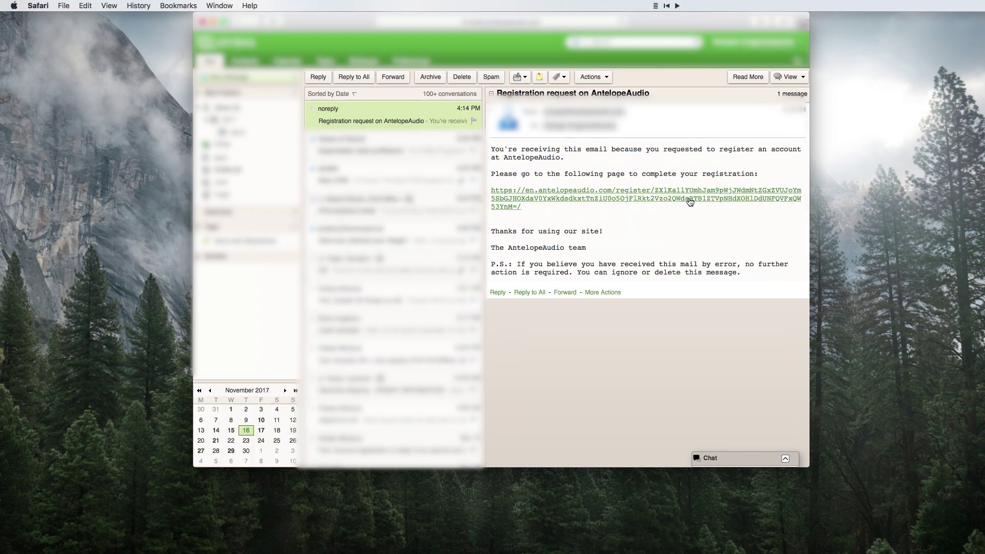
click(686, 202)
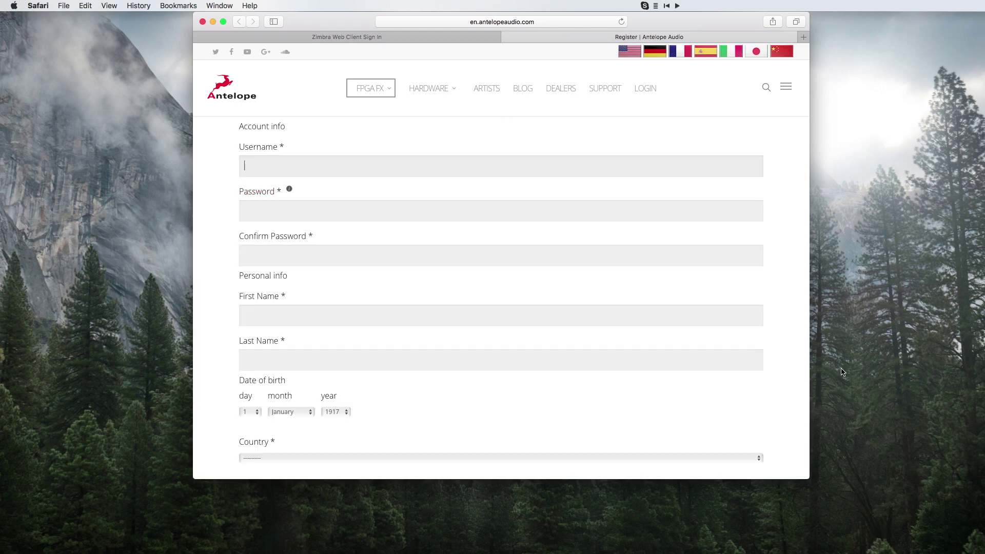
Fill in the username, the password and its confirmation, and the first and last name.
text(admin)
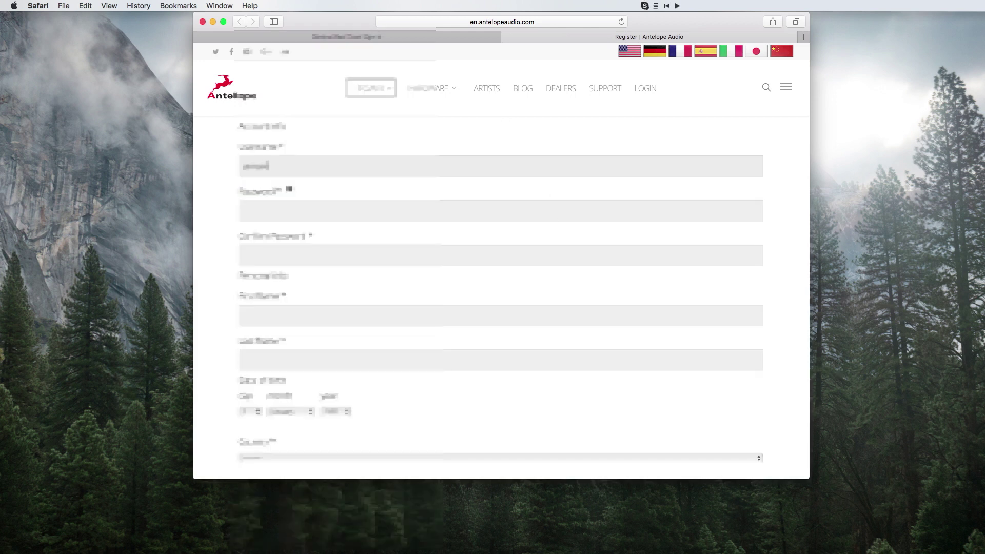
key(Tab)
text(a)
key(Tab)
text(a)
key(Tab)
text(a)
key(Tab)
text(a)
Set the date of birth with August as the month, country Belgium, and enter the telephone number.
scroll(251, 338, down, 3)
click(252, 333)
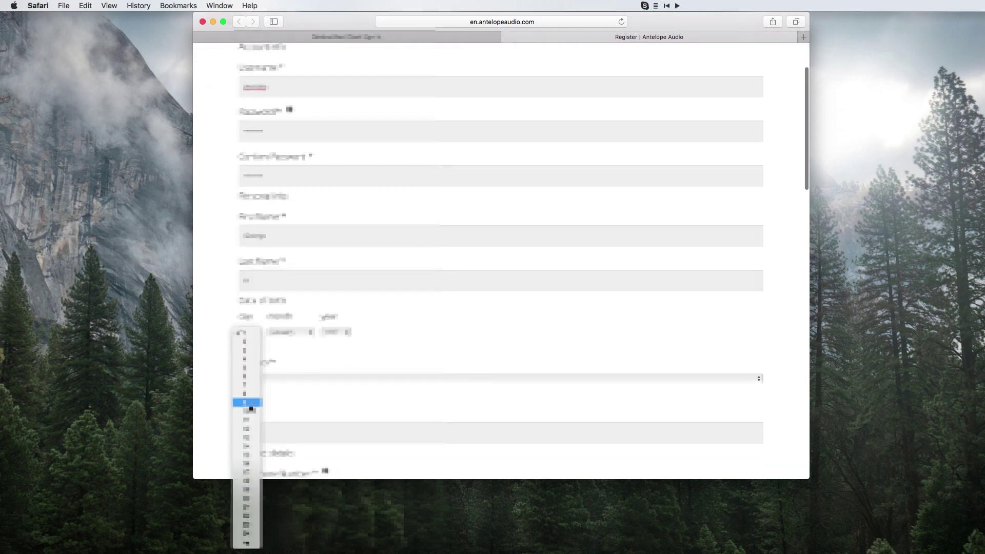
click(290, 332)
click(289, 394)
click(335, 333)
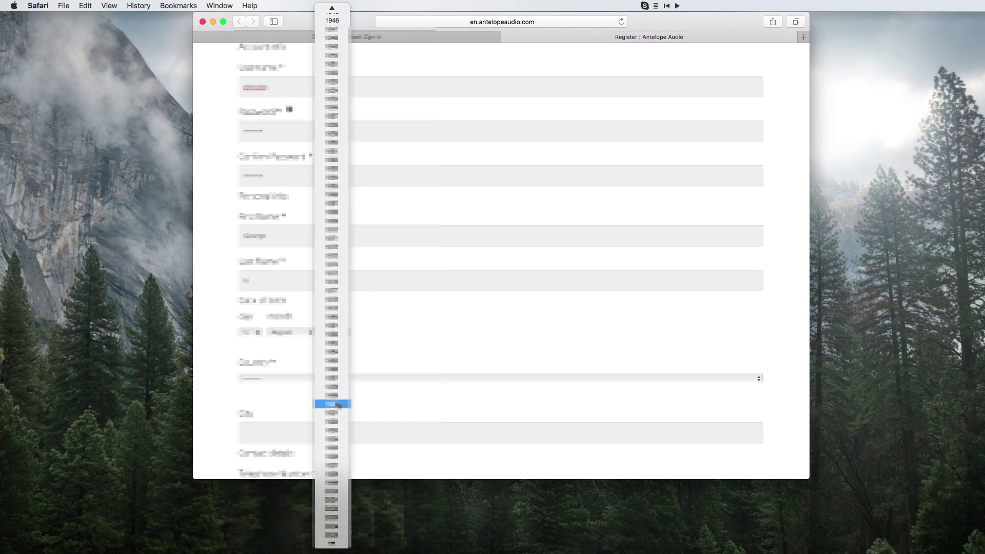
click(338, 405)
click(350, 379)
scroll(325, 415, down, 3)
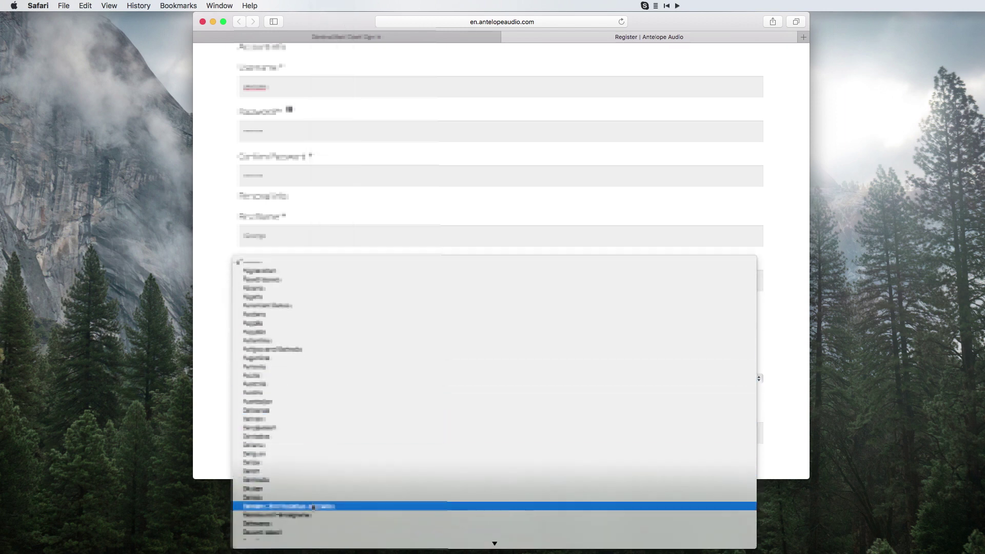
scroll(313, 508, down, 2)
click(313, 527)
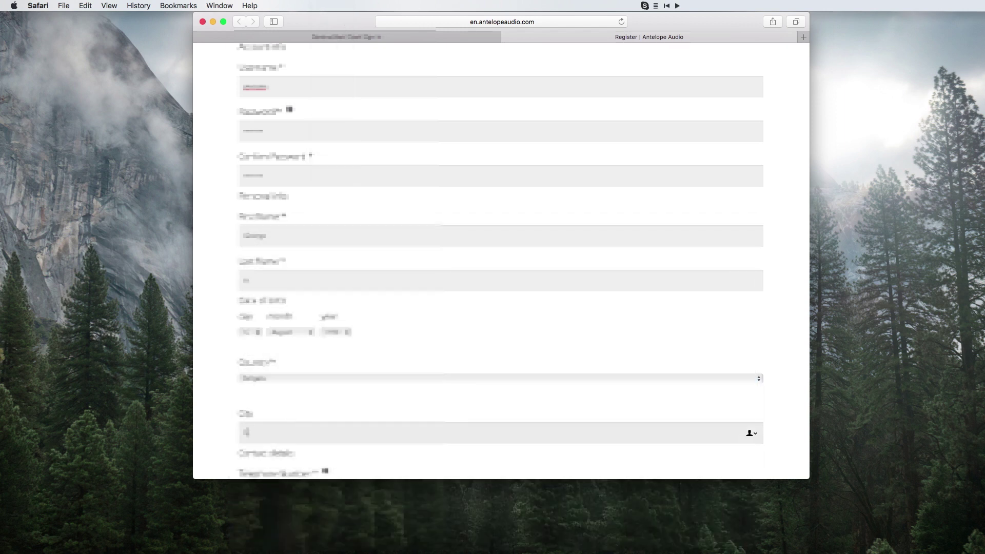
key(Tab)
text(+35)
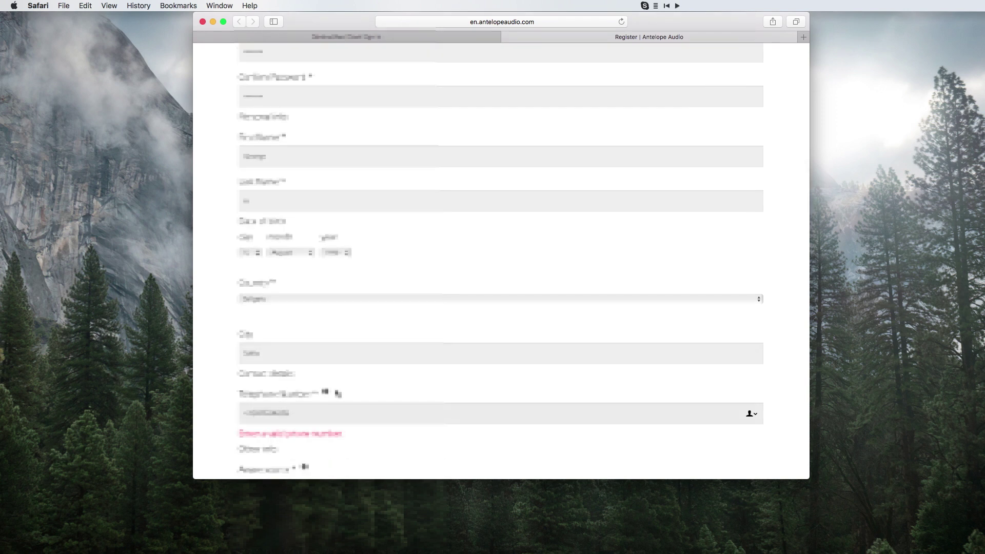
Pick a hearing source, tick Logic Pro and both agreements, and submit the registration.
scroll(338, 393, down, 5)
click(359, 303)
click(367, 310)
scroll(247, 442, down, 2)
click(252, 386)
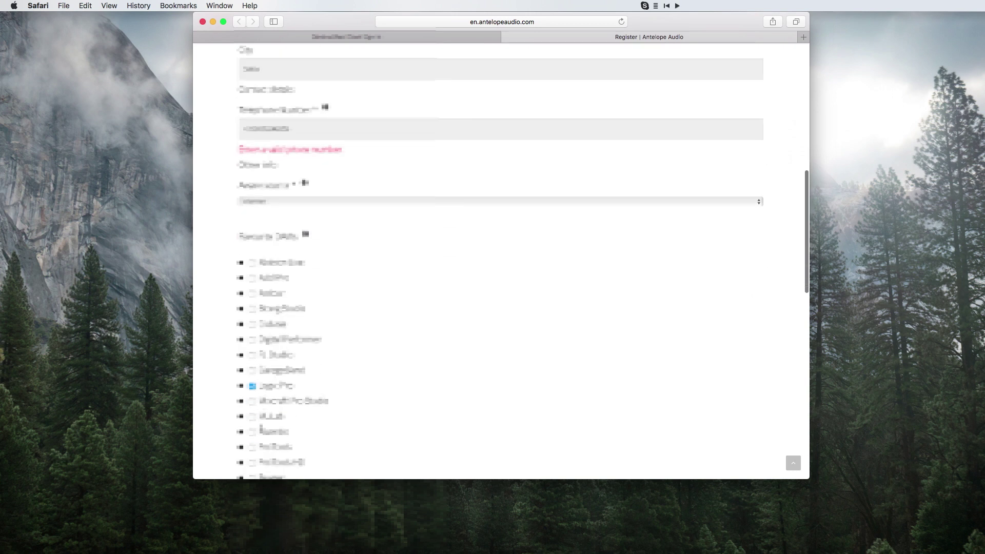
scroll(261, 427, down, 1)
scroll(354, 372, down, 9)
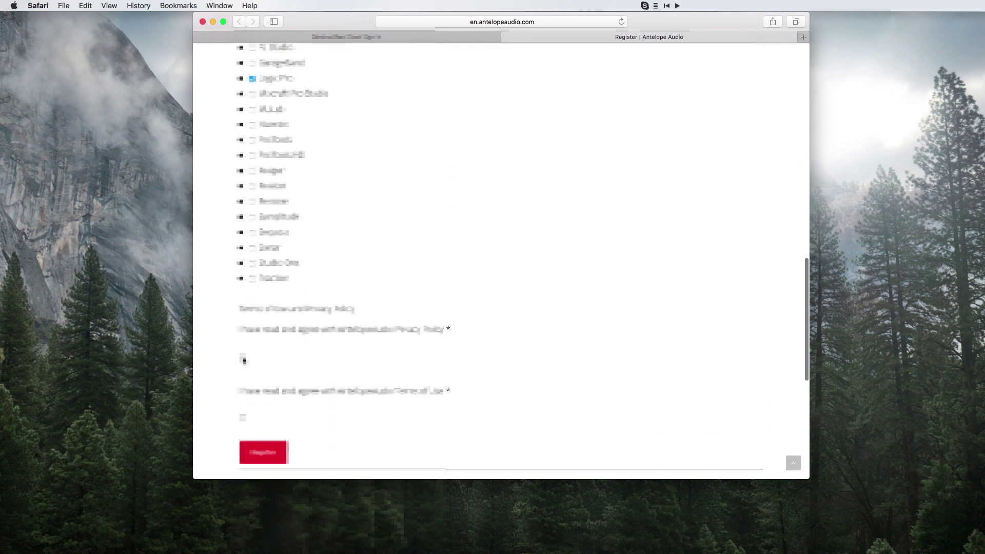
click(243, 355)
click(242, 418)
scroll(255, 406, down, 2)
click(260, 393)
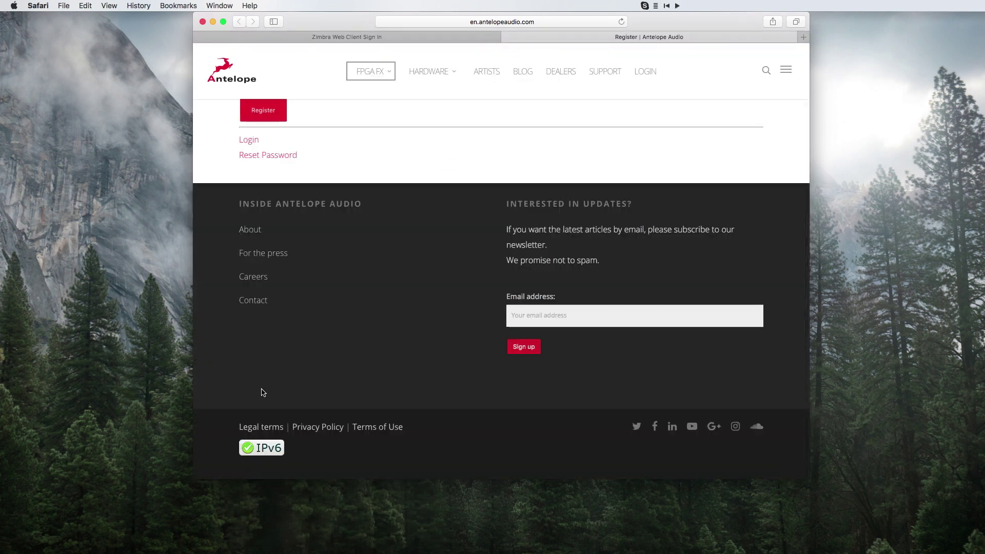
Decline saving the password and log in with the new account's credentials.
click(604, 95)
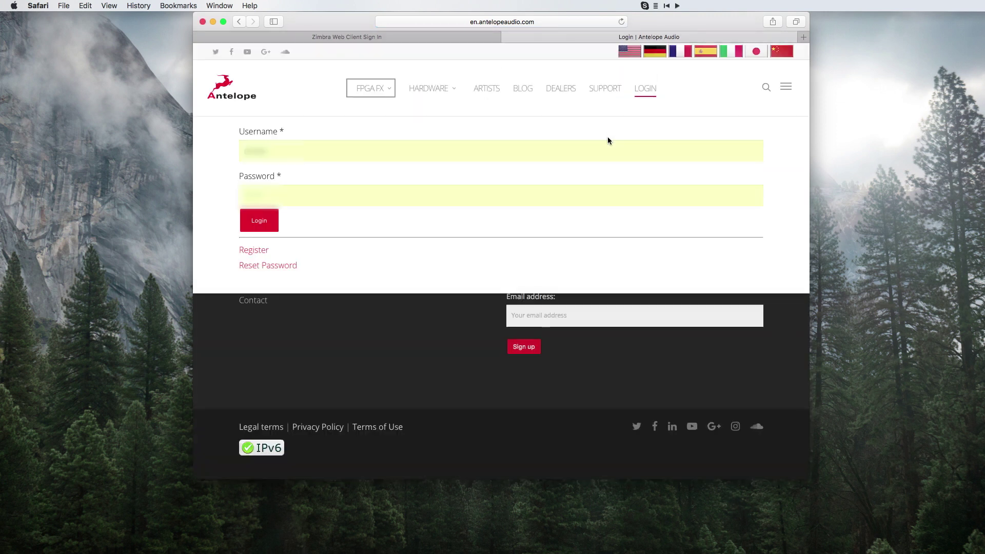
click(261, 228)
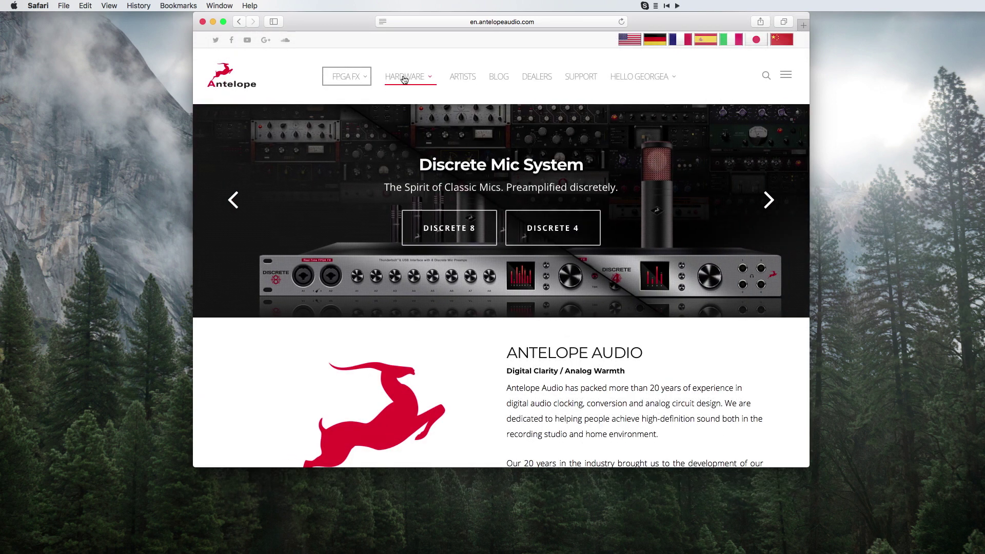
Download 'Unified Driver Installer 3.18 for Mac' from the Discrete 8 page's Downloads section.
mouse_move(405, 78)
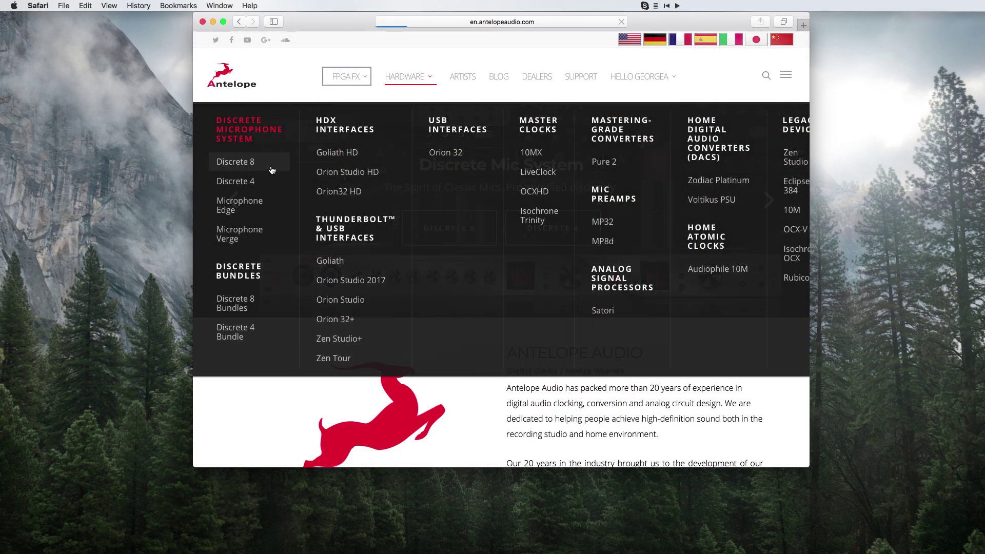
scroll(526, 220, down, 10)
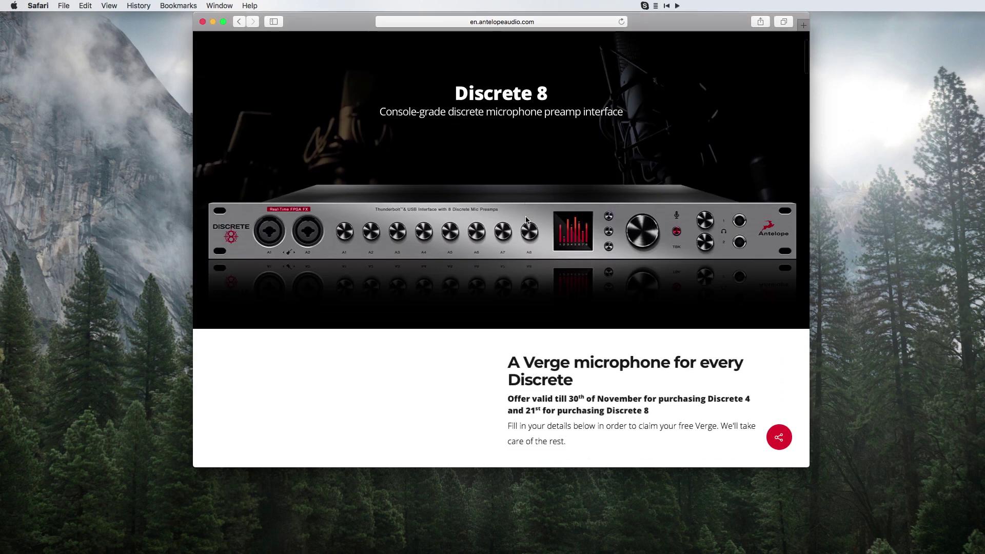
scroll(526, 219, down, 15)
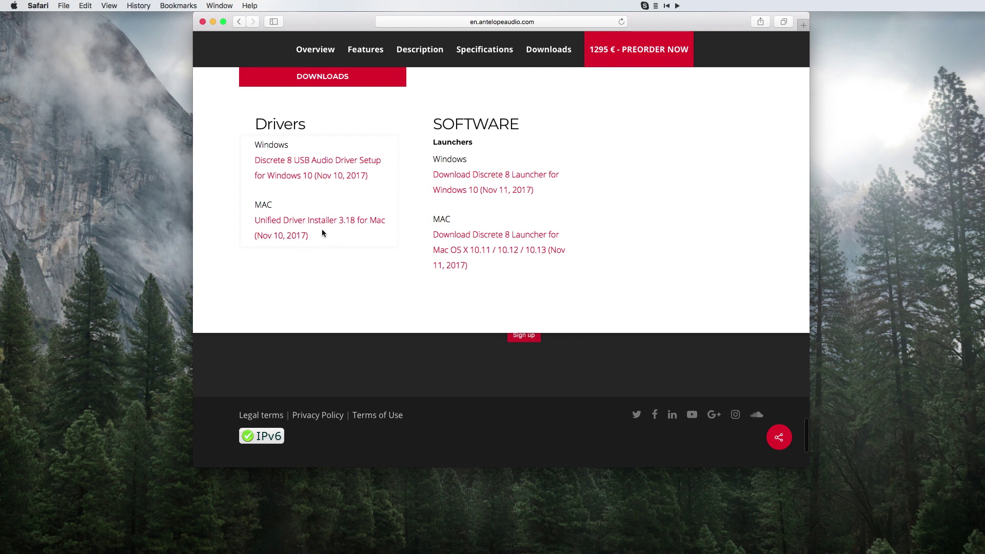
click(321, 224)
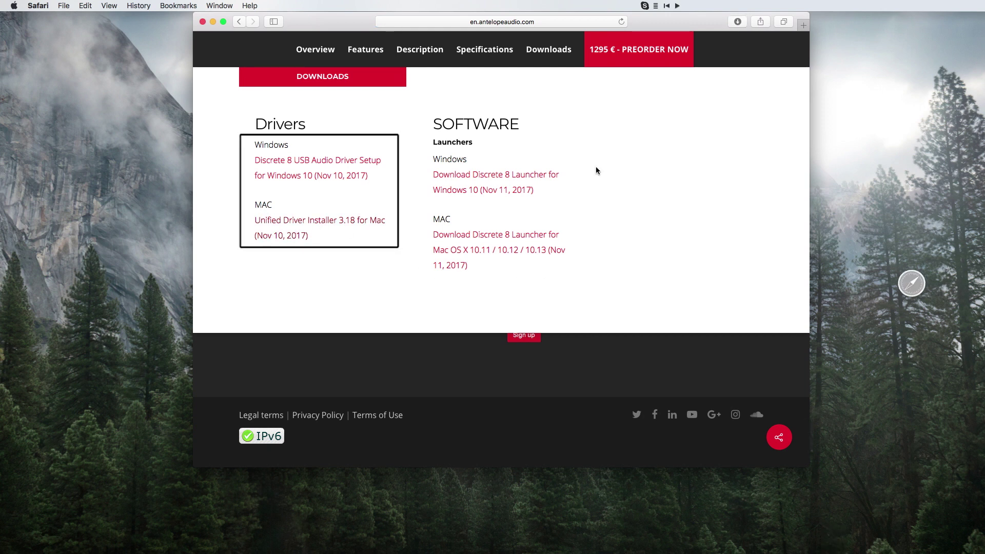
click(737, 23)
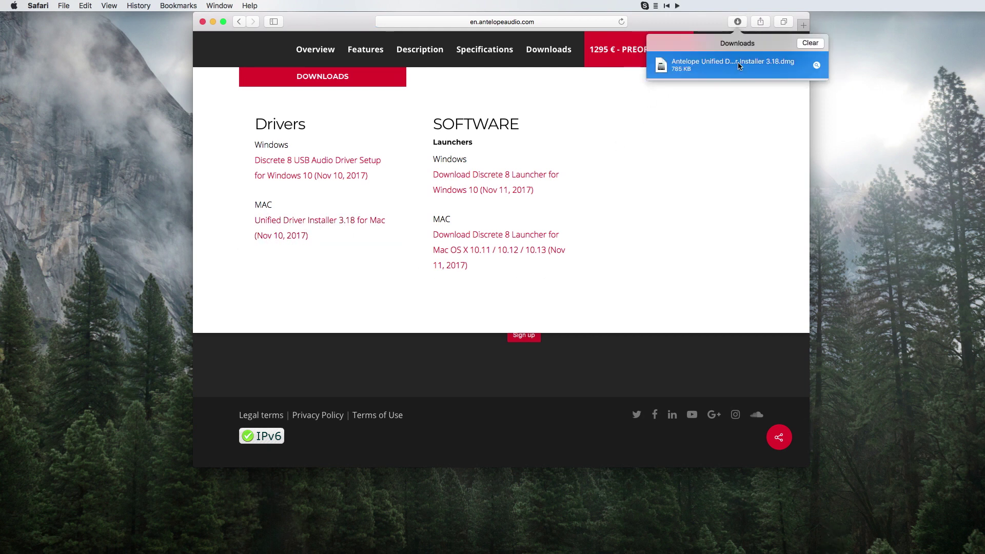
Run the Unified Driver Installer 3.18 from its .dmg, authorise the helper, and quit when complete.
double_click(737, 63)
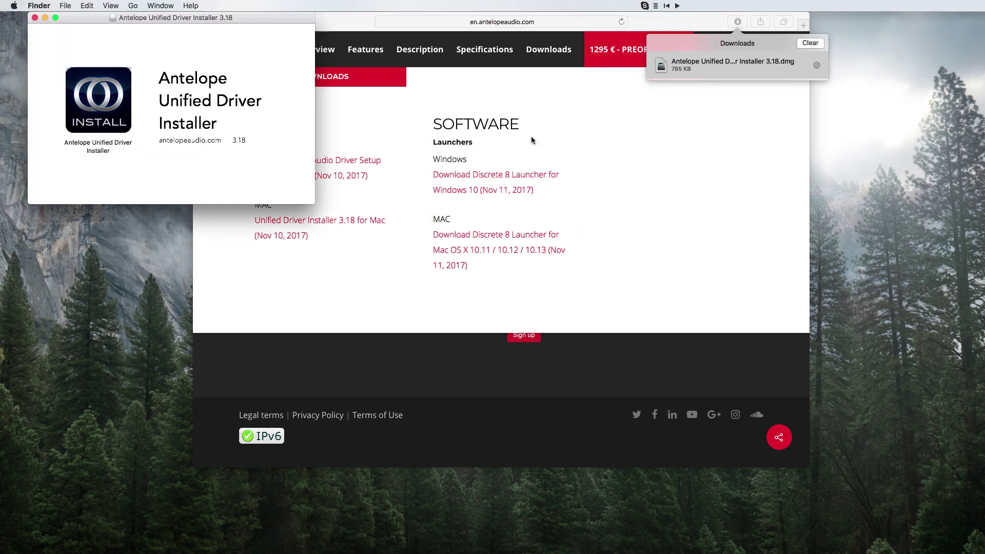
double_click(115, 114)
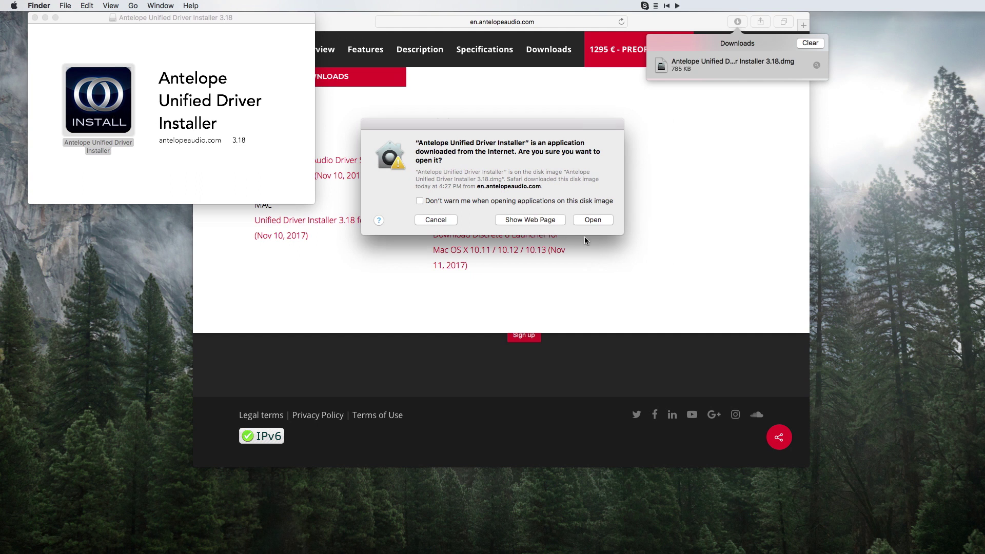
click(591, 220)
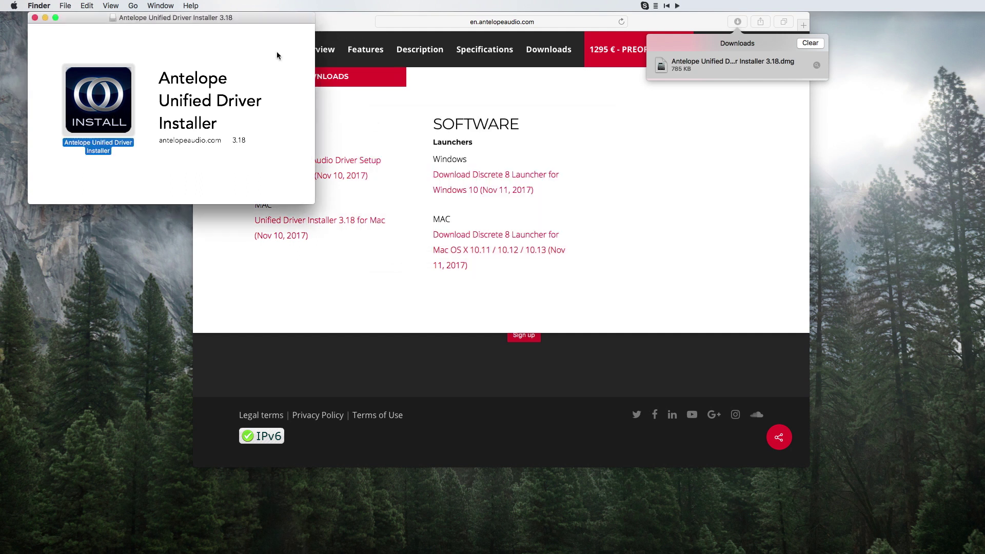
drag(241, 19, 488, 26)
click(101, 114)
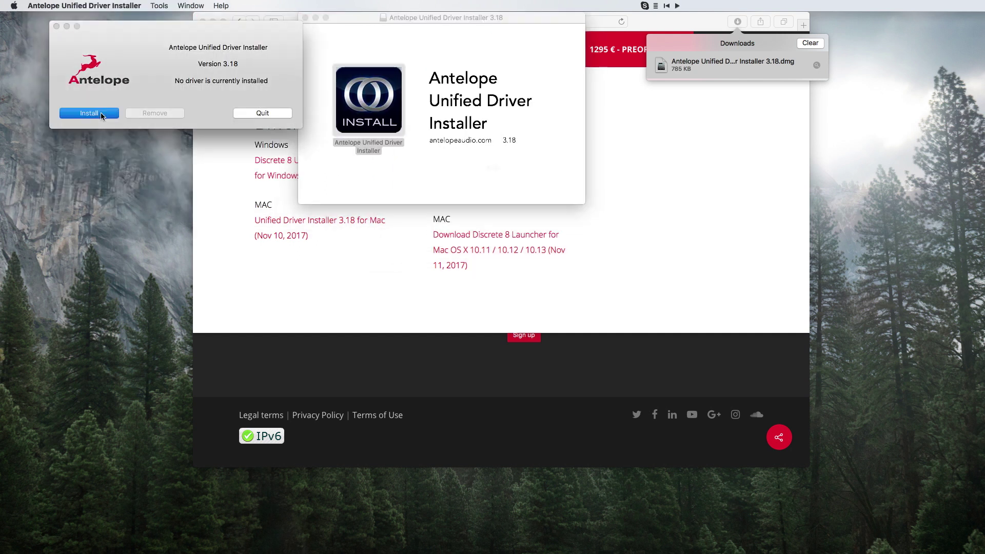
click(534, 192)
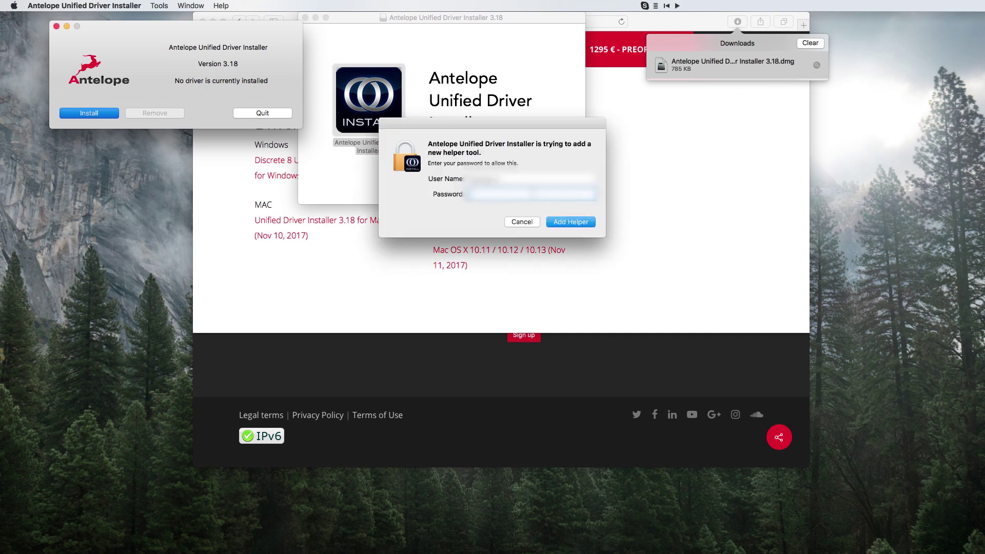
key(Return)
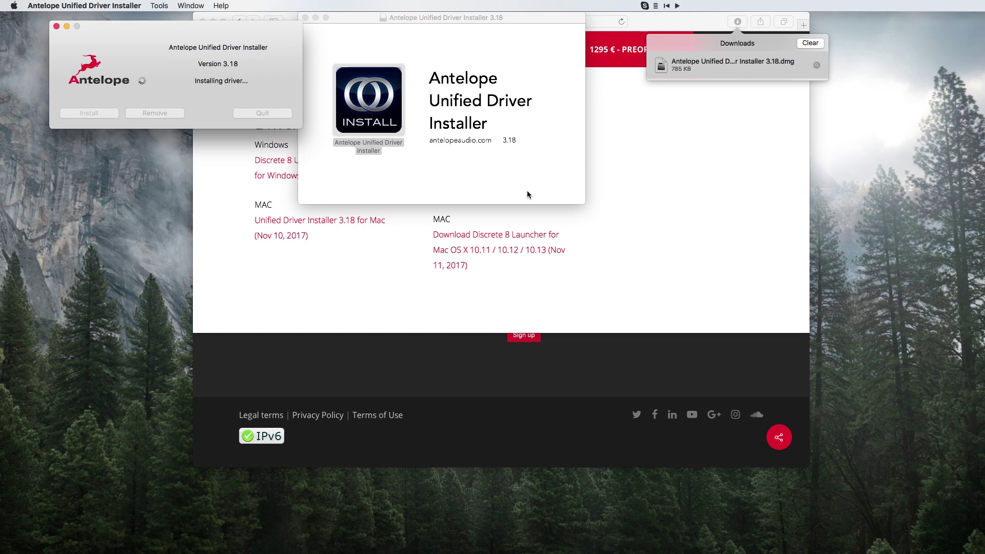
click(572, 192)
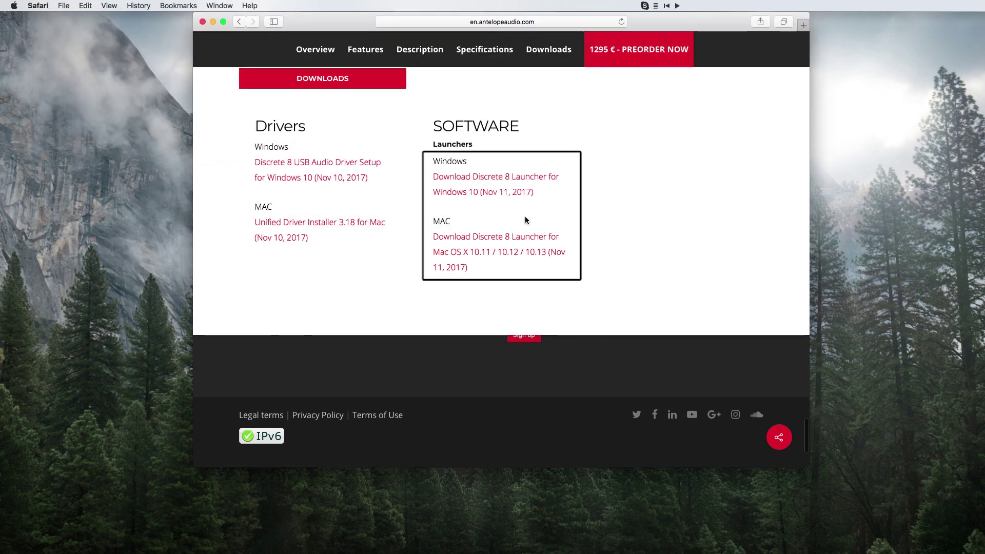
Download the Discrete 8 Launcher for Mac and drag Antelopelauncher from its .dmg into Applications.
click(490, 237)
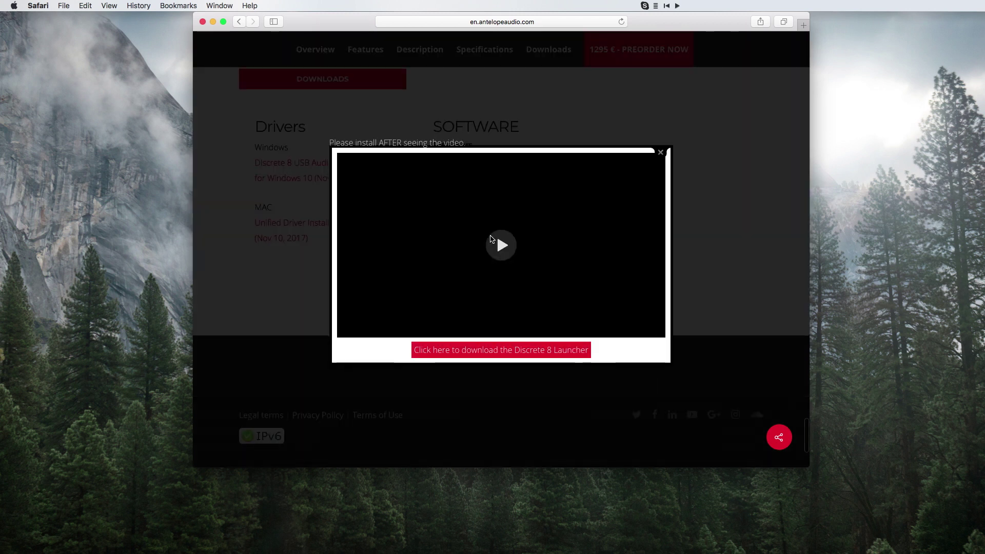
click(497, 350)
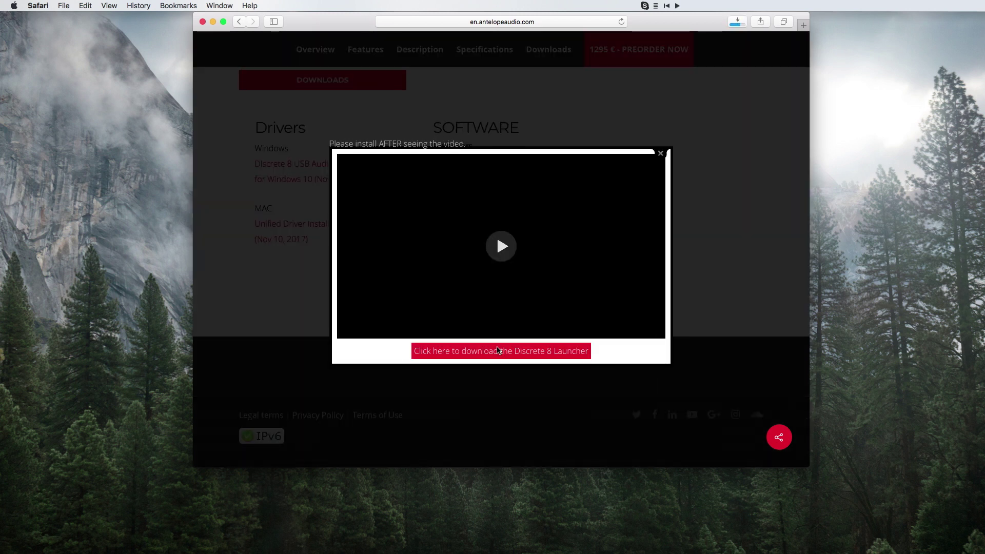
click(661, 154)
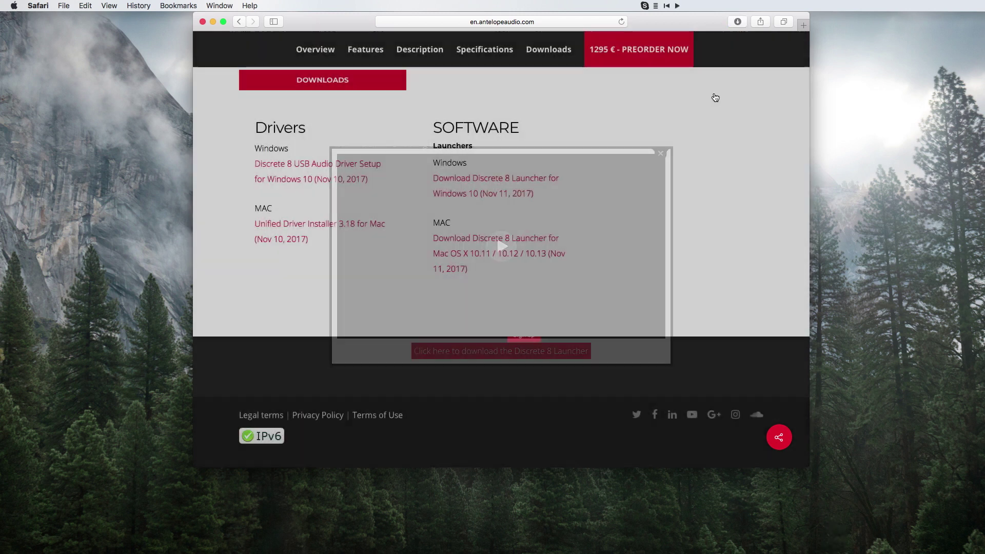
click(738, 22)
double_click(718, 65)
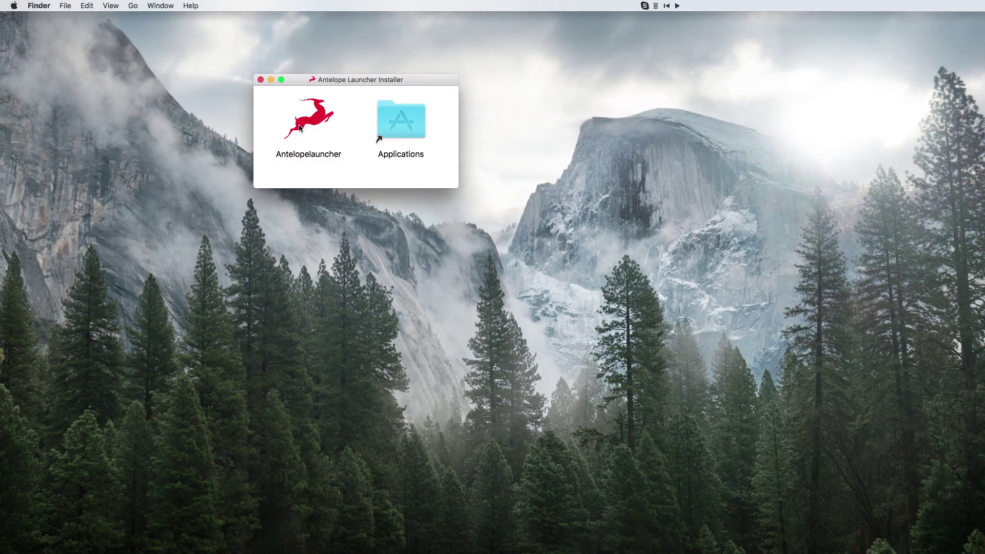
drag(308, 118, 384, 127)
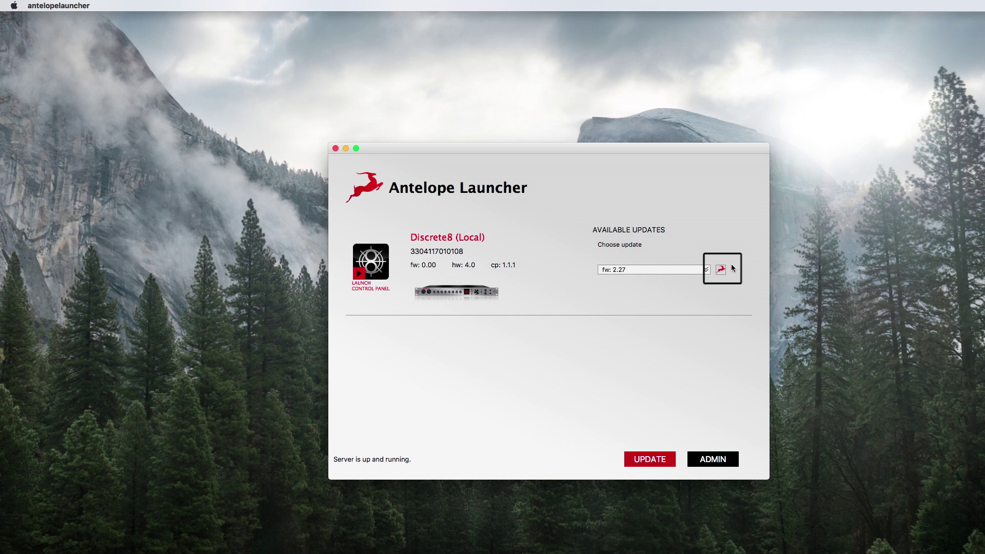
Open the Choose update list to show the available firmware versions, including fw 2.27.
click(707, 270)
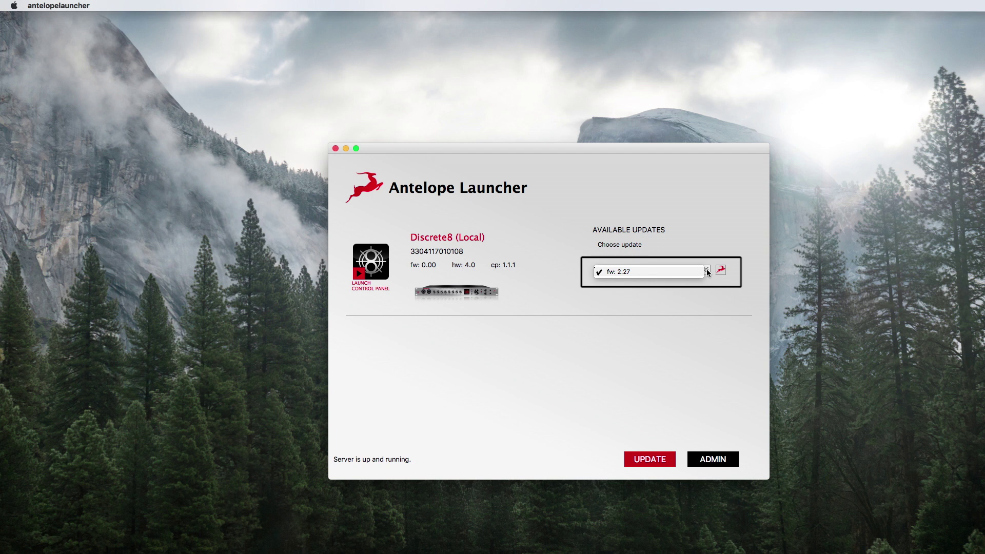
Keep fw 2.27 selected, start the UPDATE and confirm with YES to flash the Discrete8.
click(706, 272)
click(632, 464)
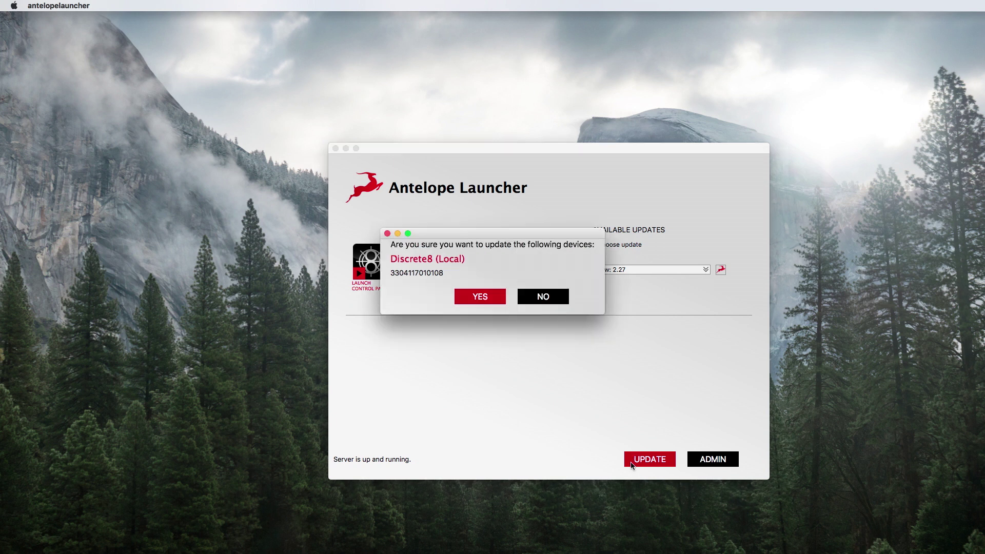
click(469, 302)
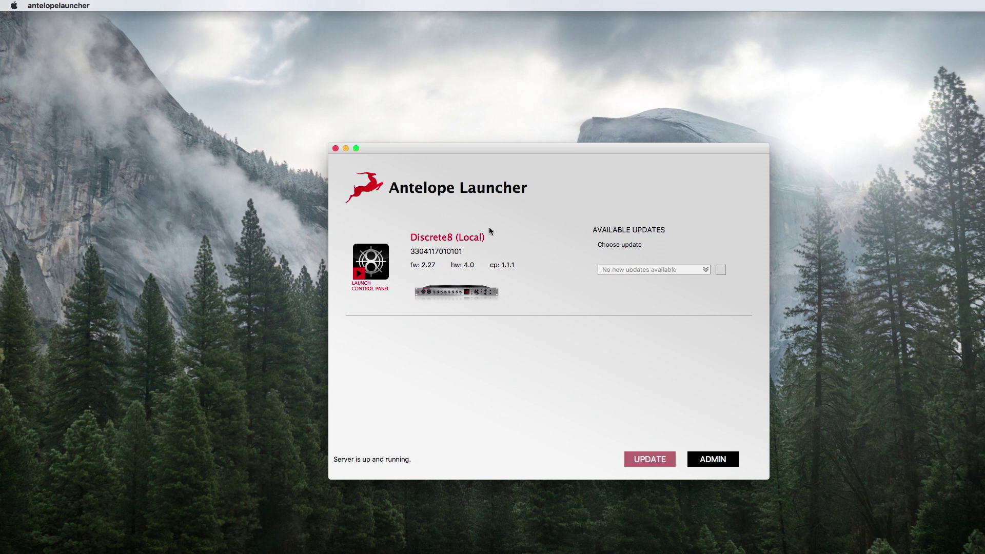
Launch the Discrete8 Control Panel and choose Register device in the Herd Wizard.
click(370, 262)
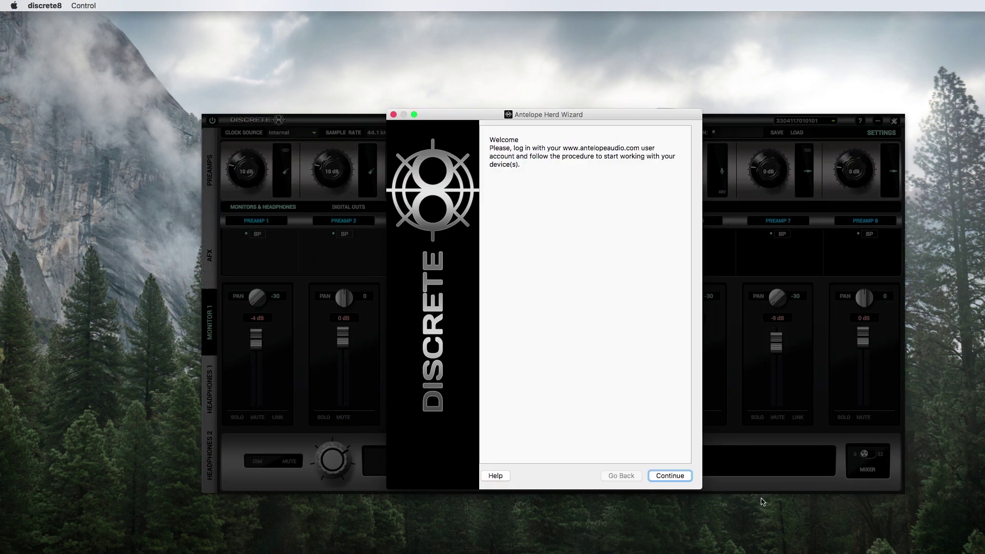
click(670, 477)
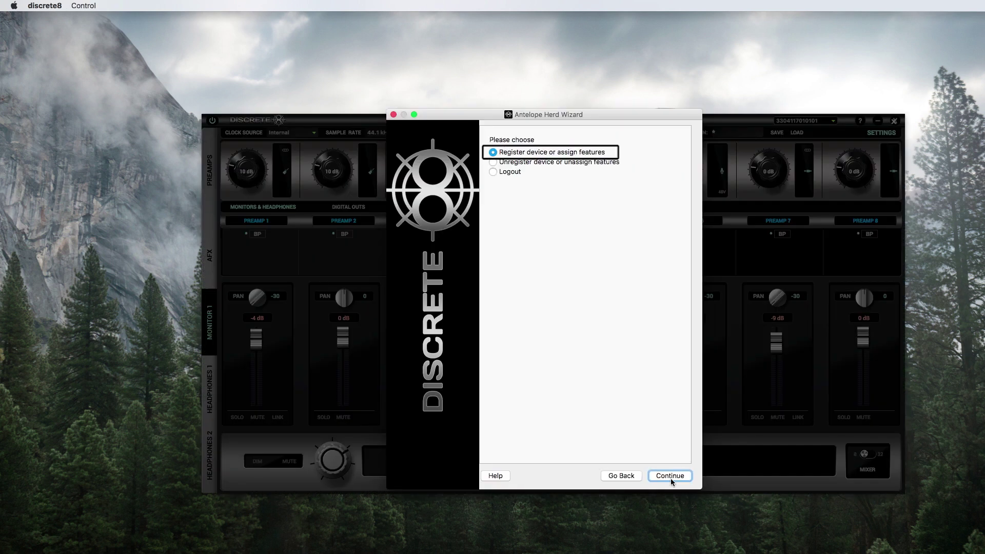
click(670, 476)
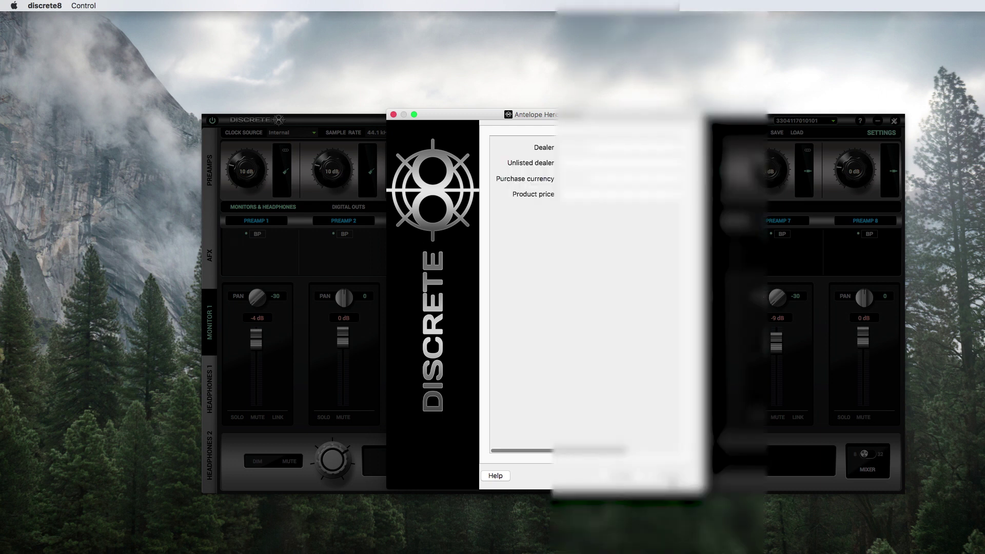
Select the dealer and purchase currency, tick Register device, and finish the wizard.
click(616, 147)
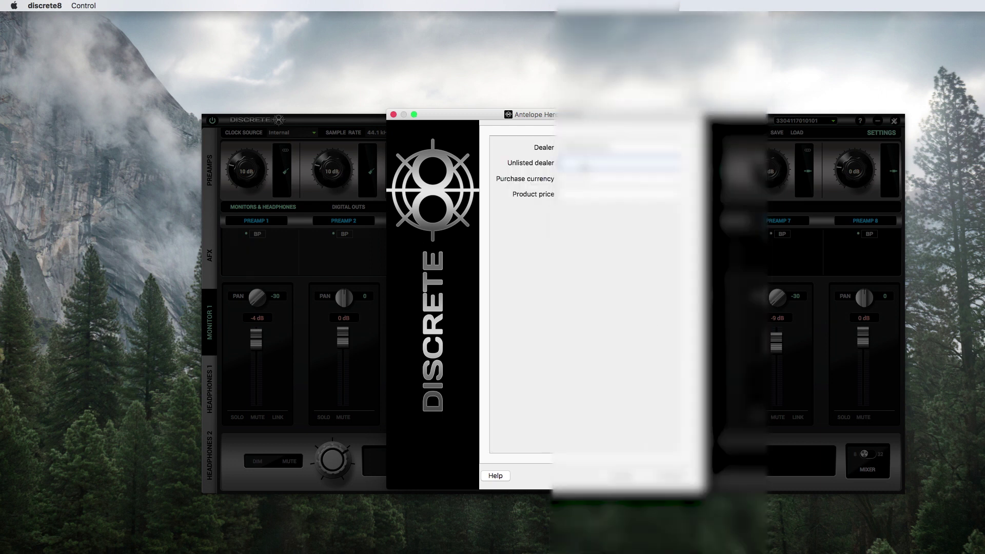
click(615, 108)
click(615, 179)
click(615, 178)
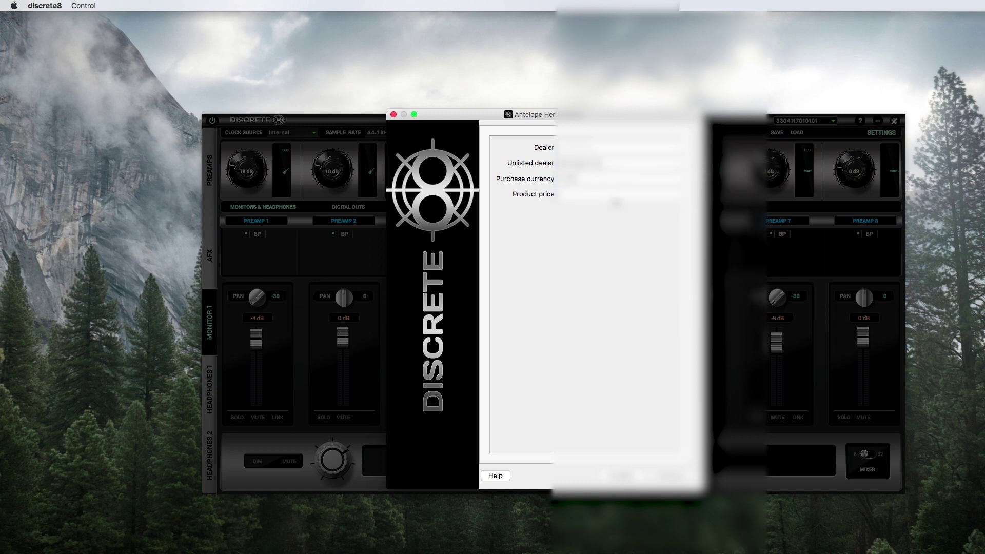
click(670, 475)
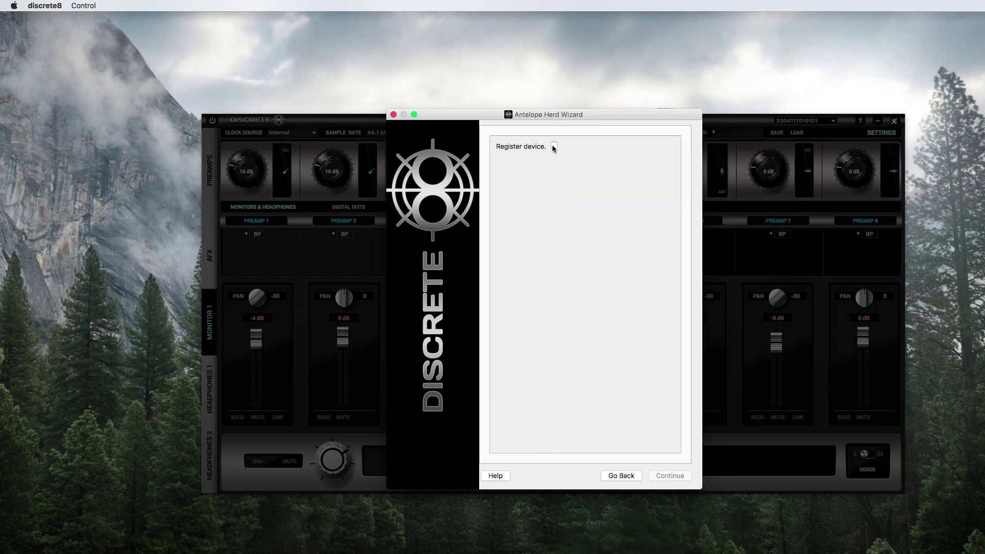
click(554, 146)
click(669, 475)
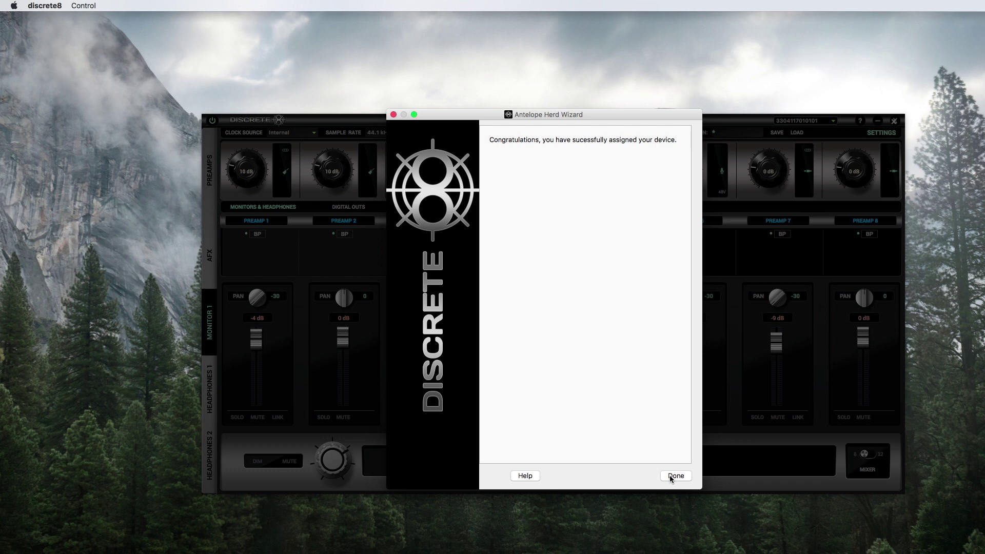
click(669, 475)
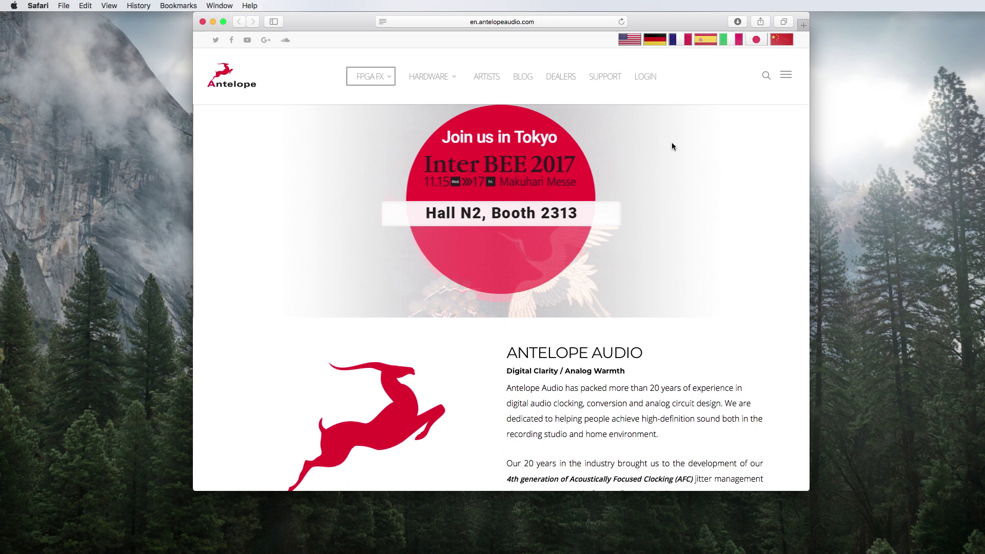
Sign in to the Antelope account and go to the Claim Features page.
click(644, 78)
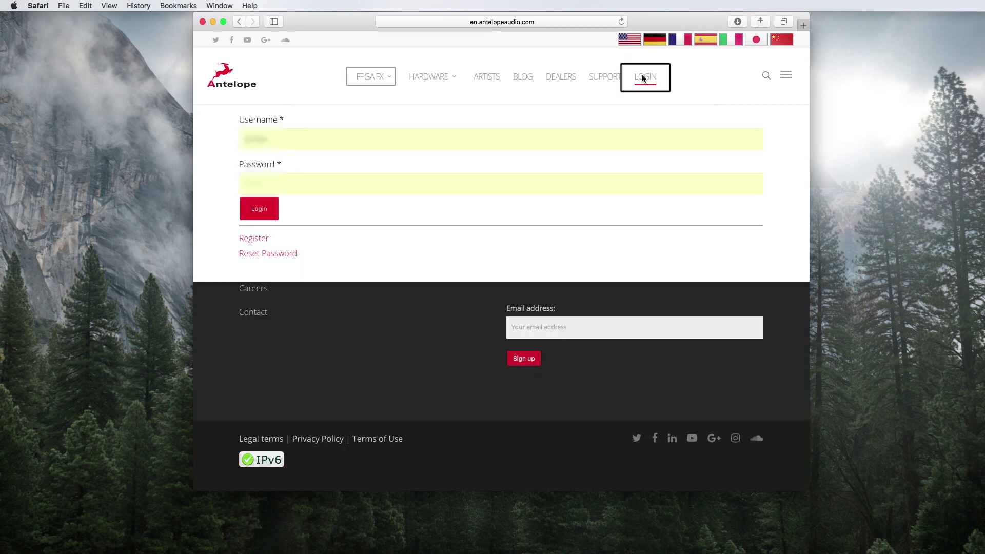
click(261, 206)
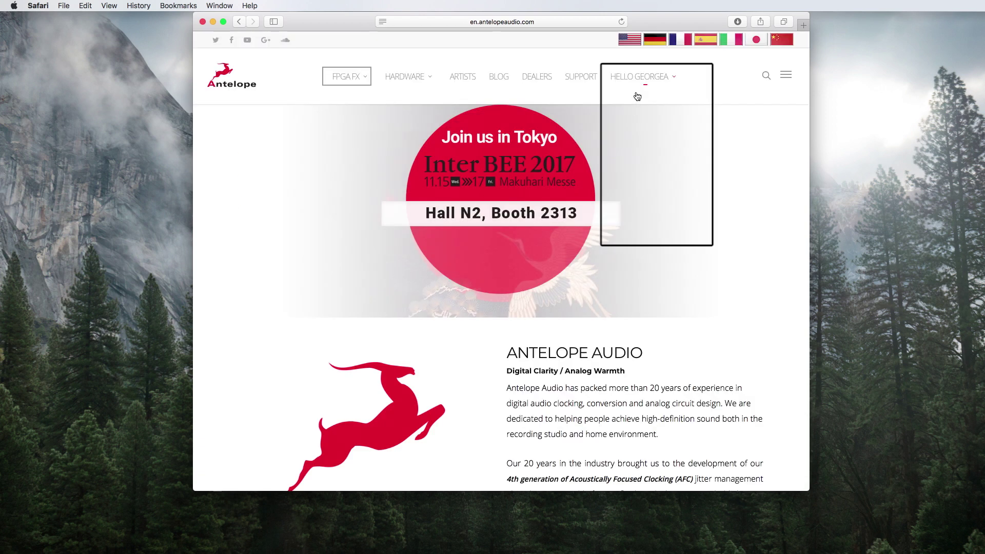
mouse_move(637, 97)
click(662, 150)
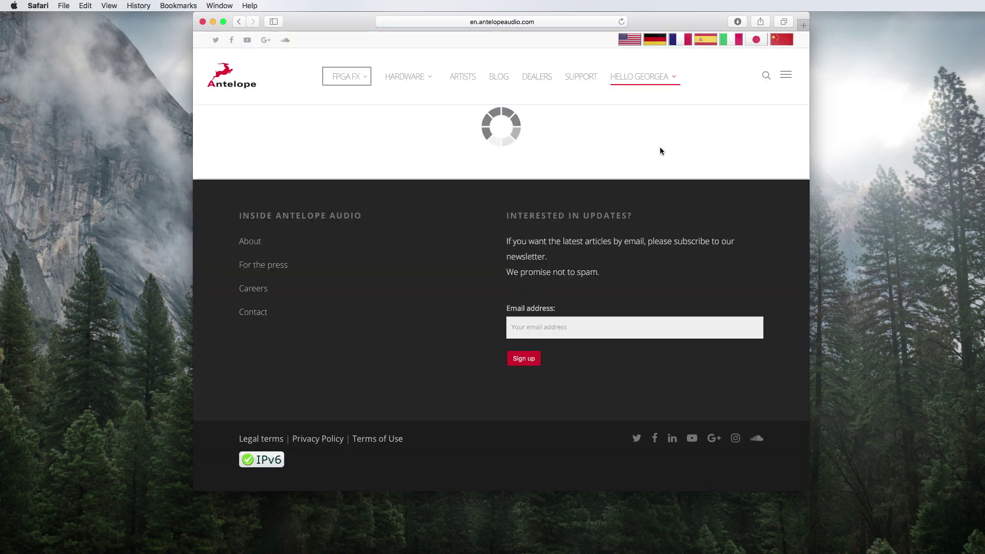
Paste the claim code, accept the EULA, and claim the Discrete8 Premium bundle.
click(489, 144)
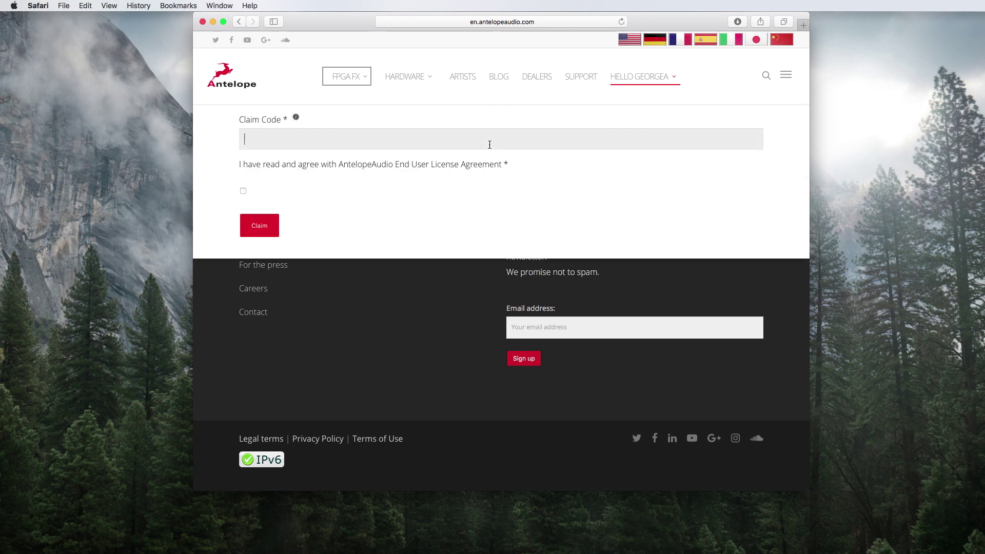
key(super+v)
click(243, 191)
click(262, 229)
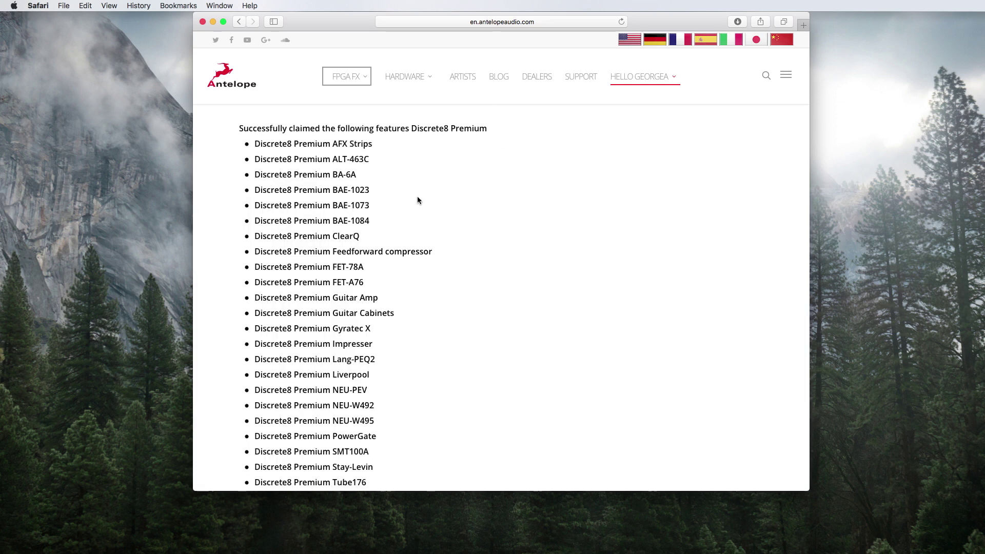
scroll(456, 191, down, 5)
scroll(456, 193, down, 7)
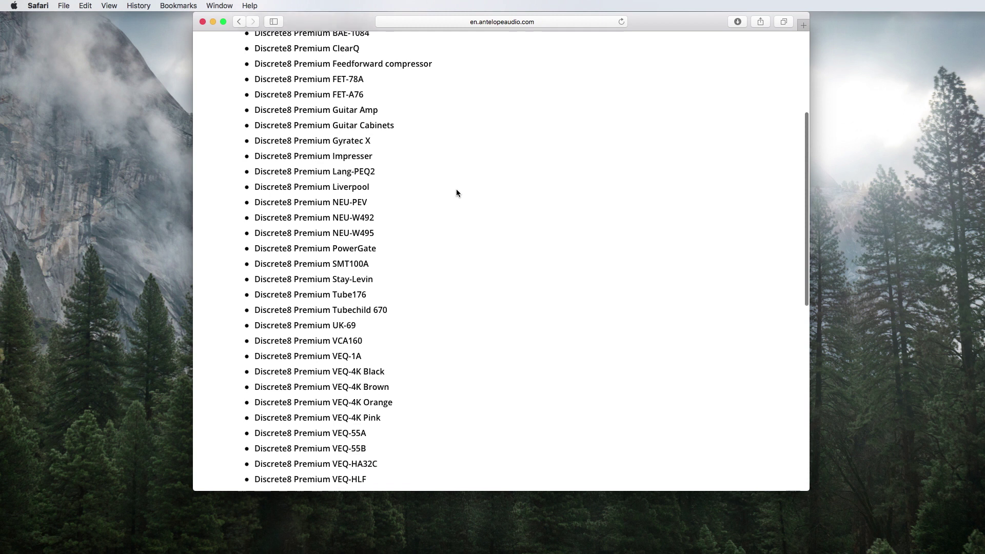
scroll(455, 194, down, 2)
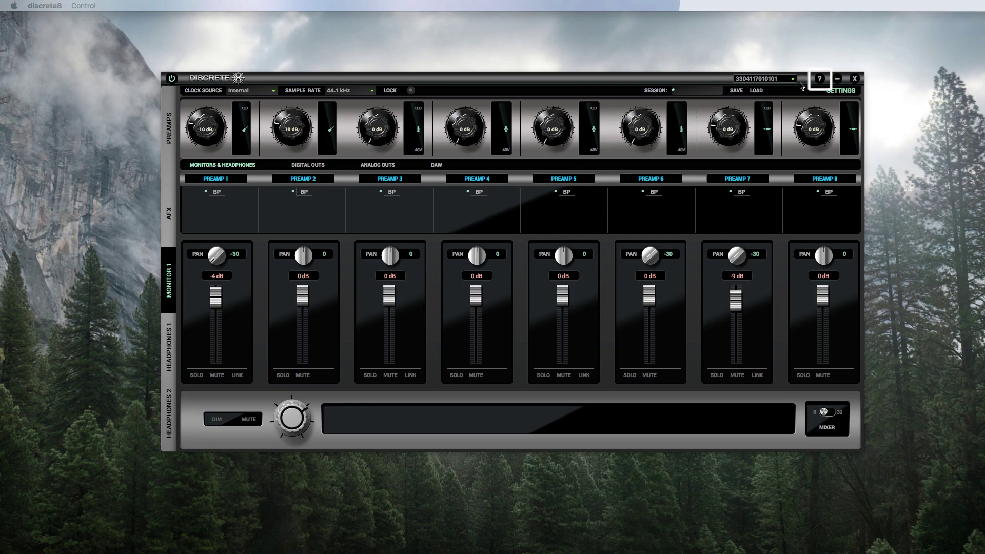
Launch the Herd Wizard from the tech support panel's Administration section.
click(820, 79)
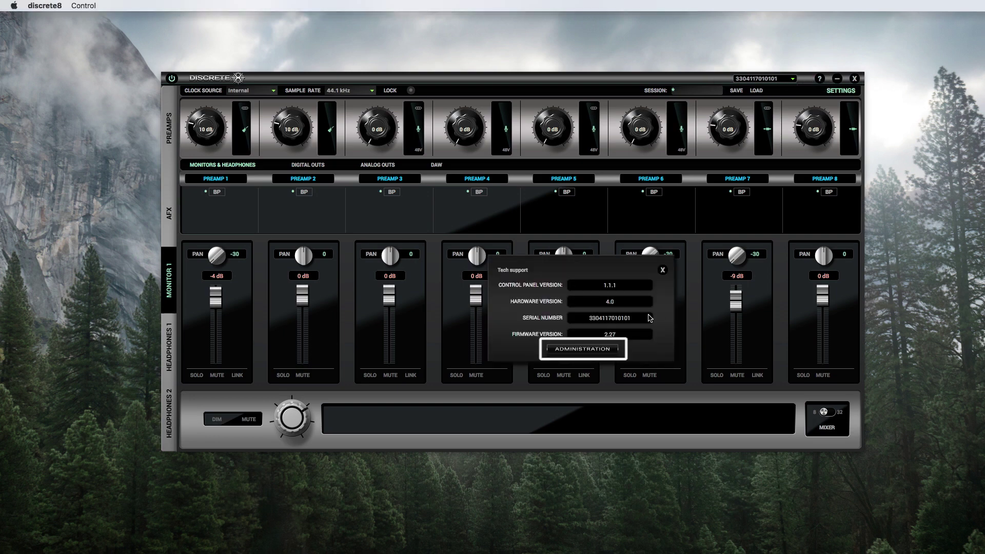
click(604, 350)
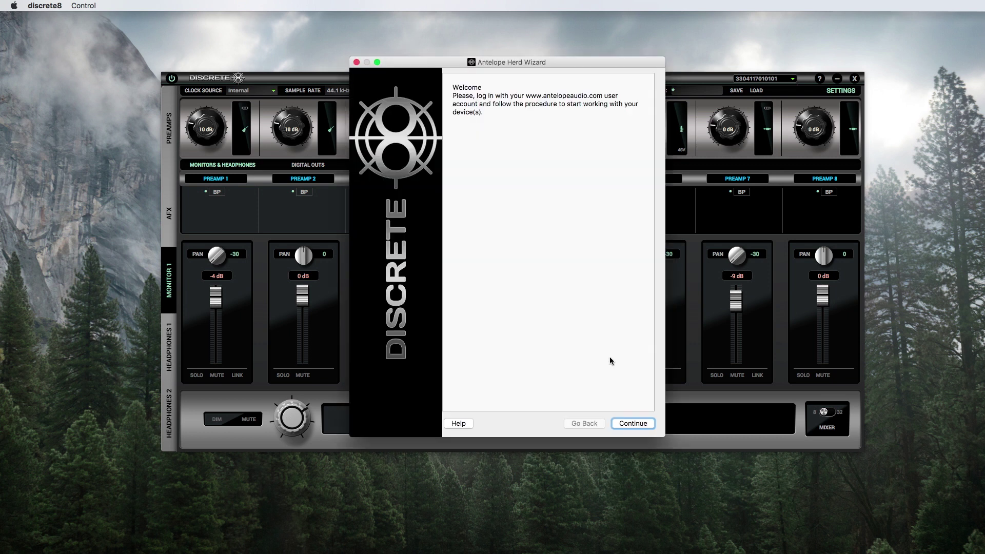
click(623, 424)
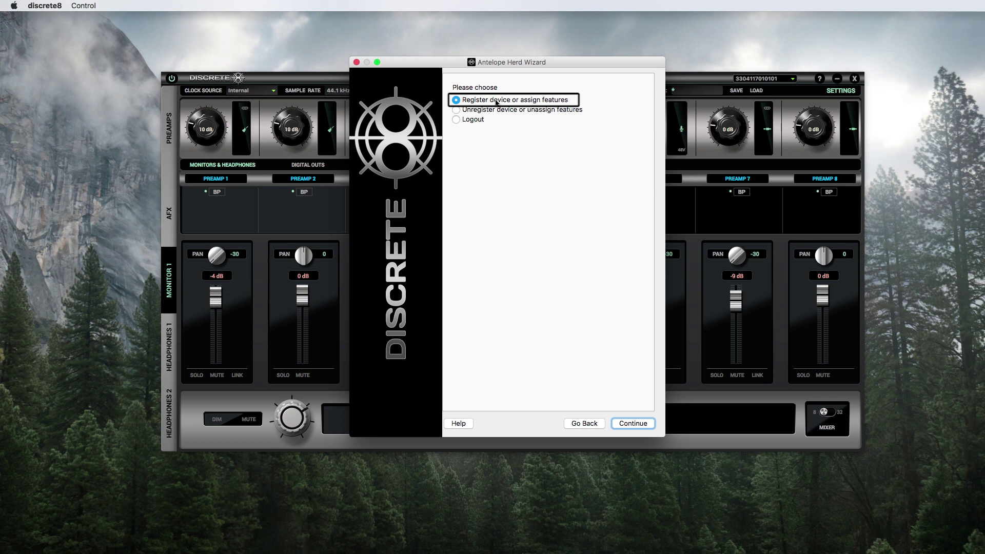
Choose to assign features, tick Discrete8 Premium, and assign it to the device.
click(633, 423)
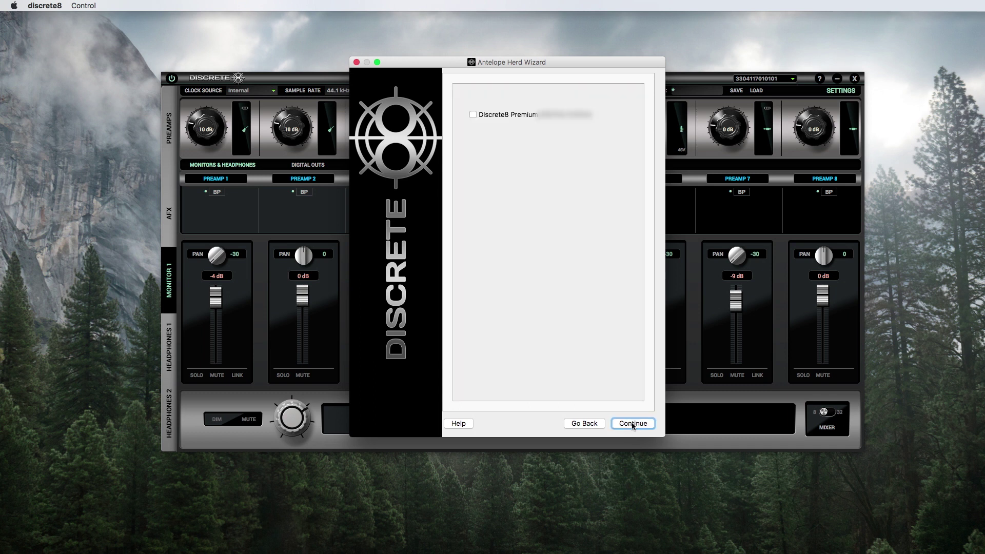
click(473, 115)
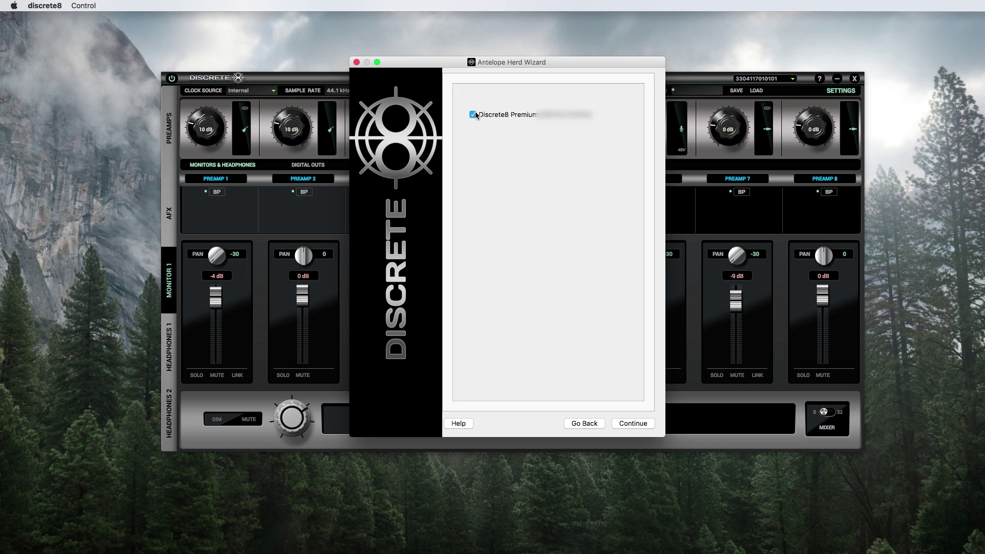
click(632, 423)
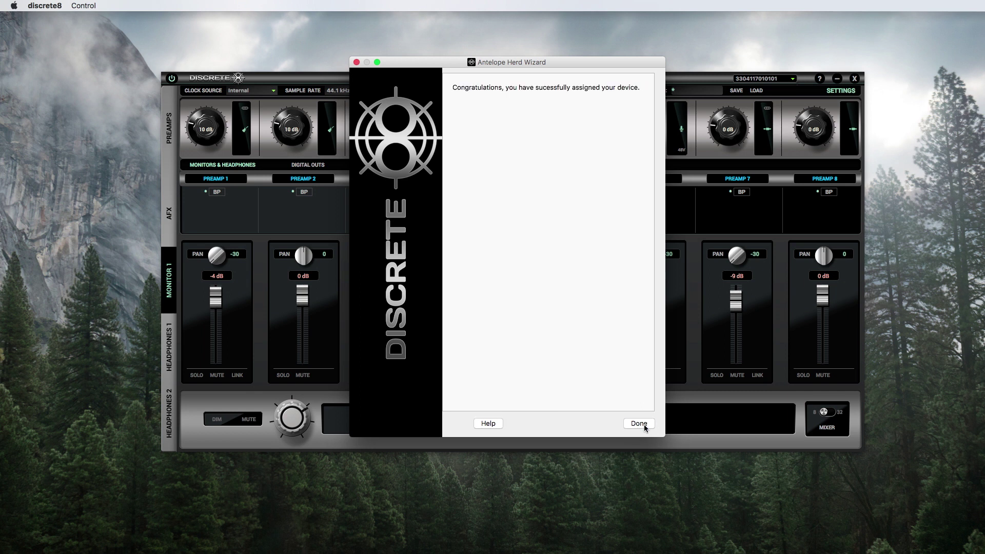